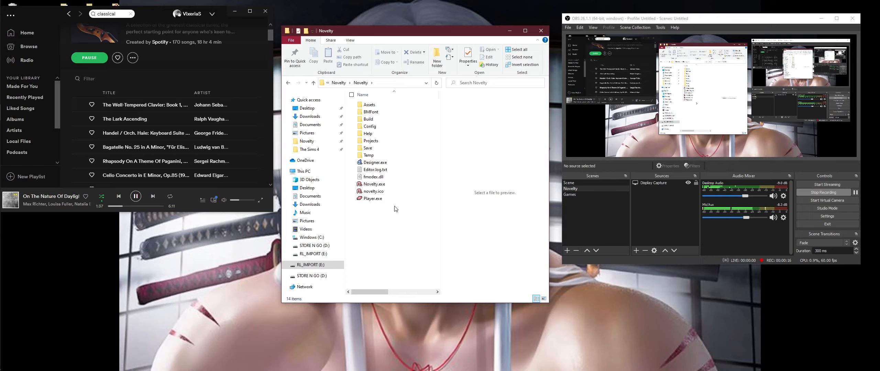
Step: Launch Novelty.exe from the Novelty folder and dismiss its welcome screen
click(386, 186)
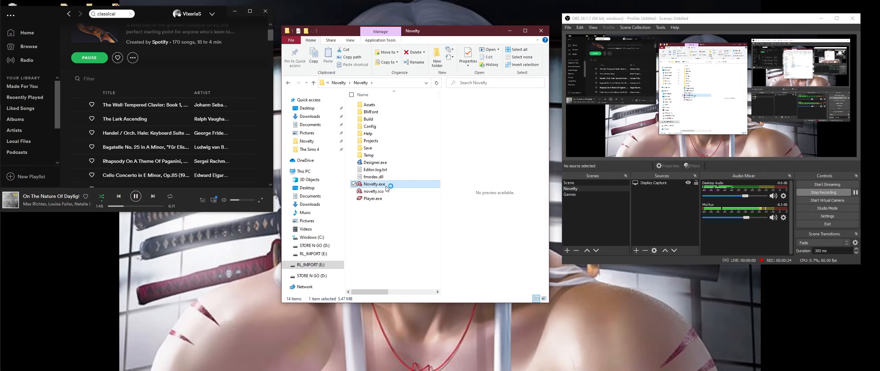
double_click(378, 184)
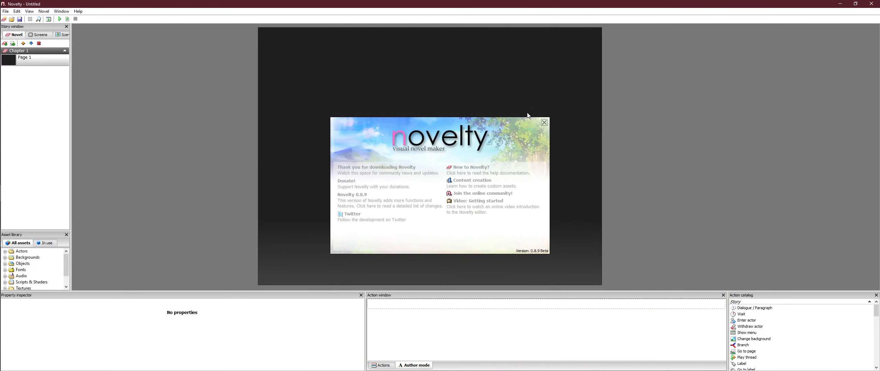
click(544, 123)
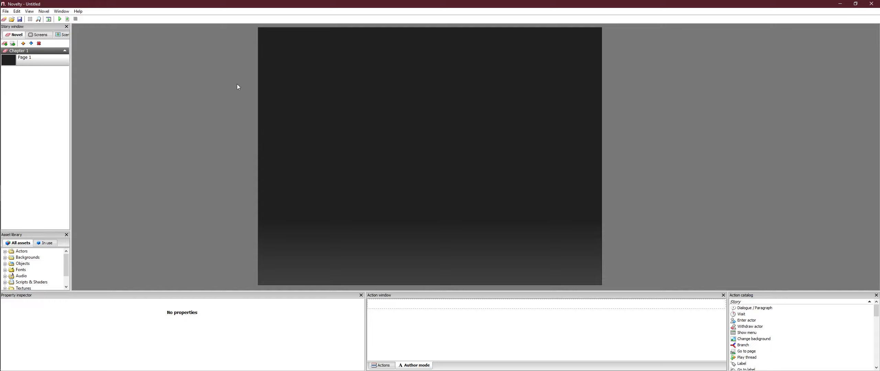
Step: Create a new visual novel project from a template
click(6, 11)
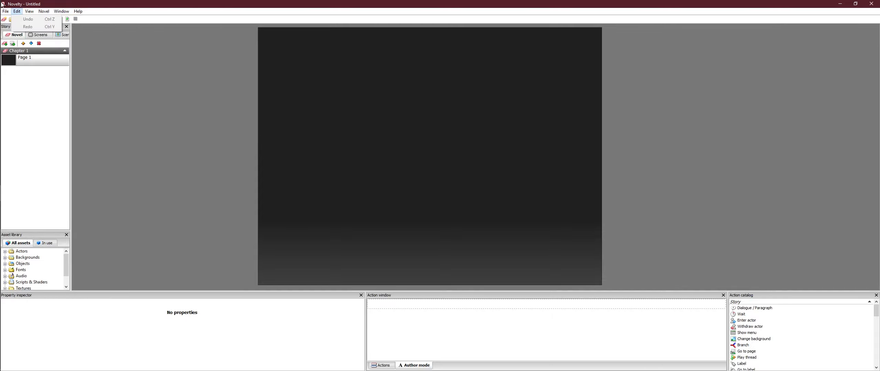
mouse_move(76, 23)
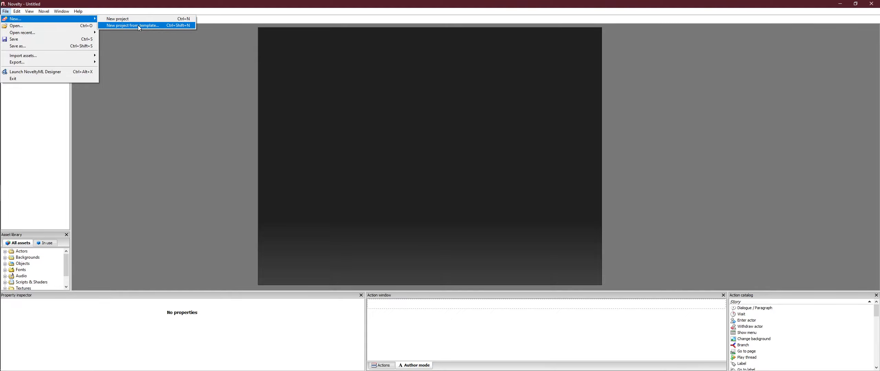
click(138, 25)
click(446, 256)
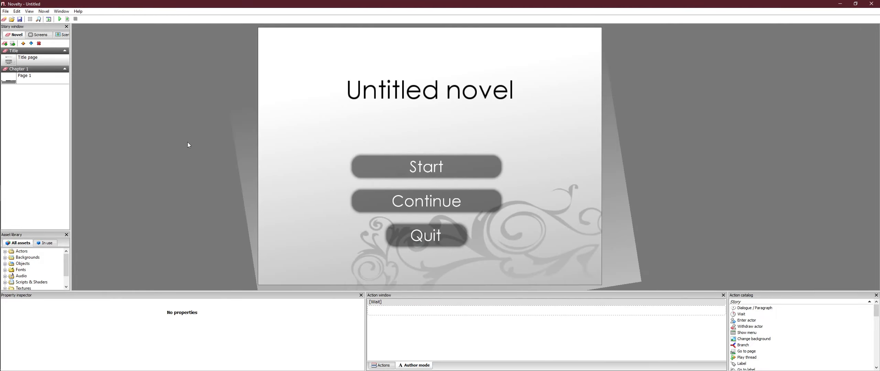
Step: Replace the narrator's opening line on Page 1 of Chapter 1 with "What are your goals in life?"
click(36, 83)
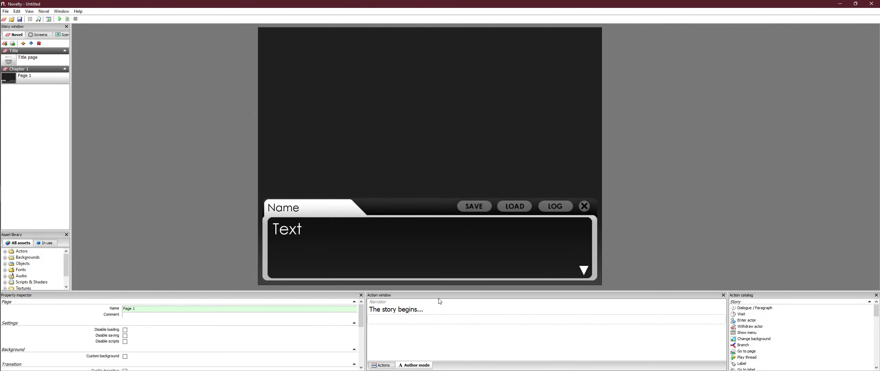
click(451, 301)
click(431, 309)
click(431, 309)
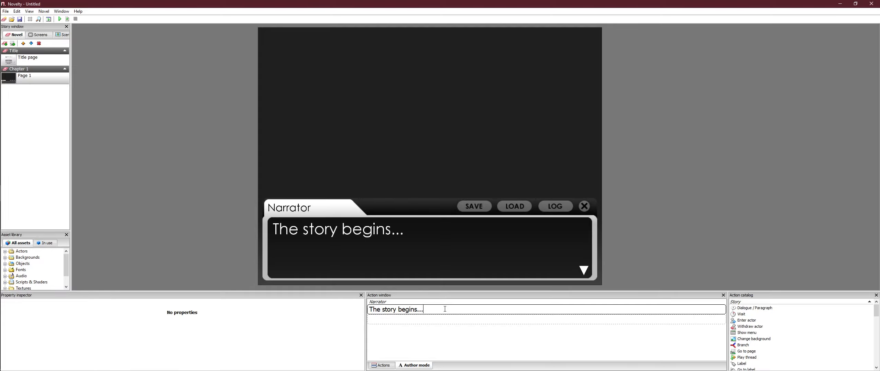
drag(445, 309, 361, 320)
click(438, 313)
drag(445, 312, 373, 314)
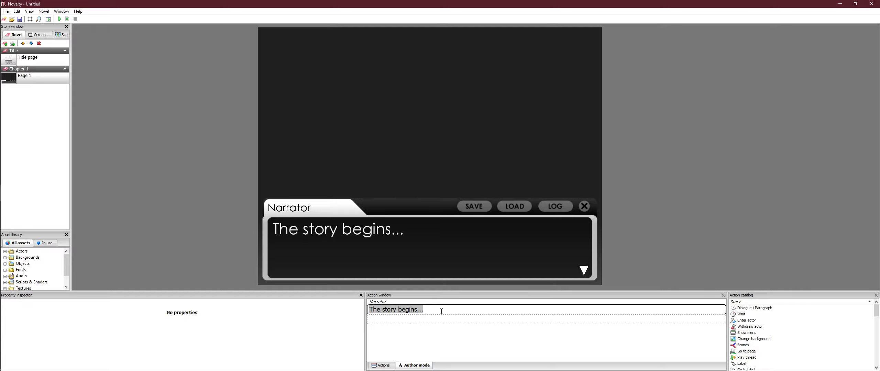
text(W)
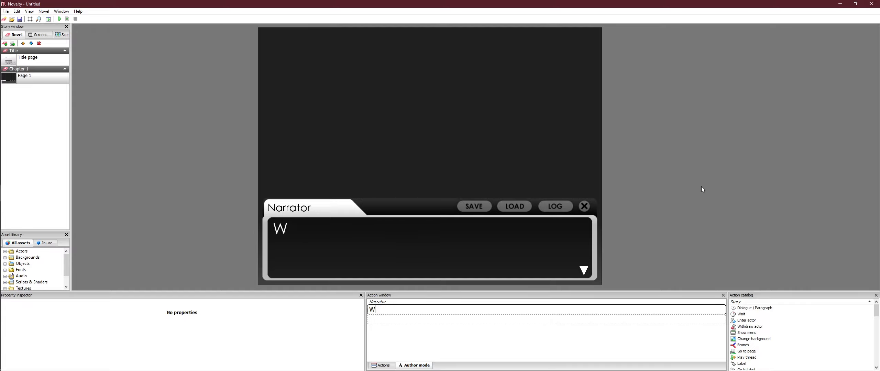
text(hat are y)
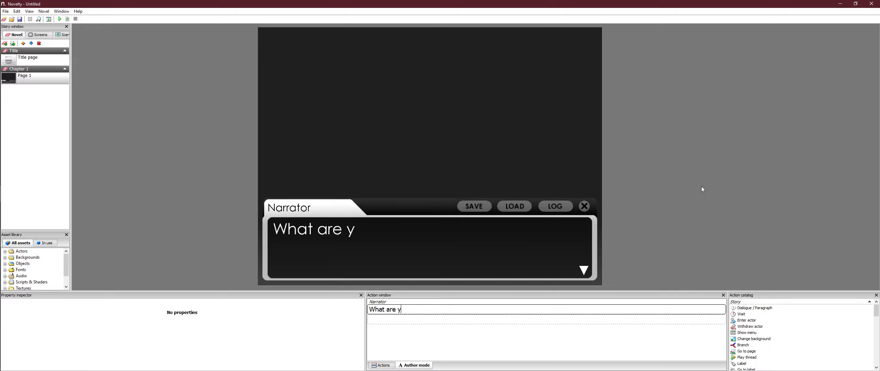
text(our goals in l)
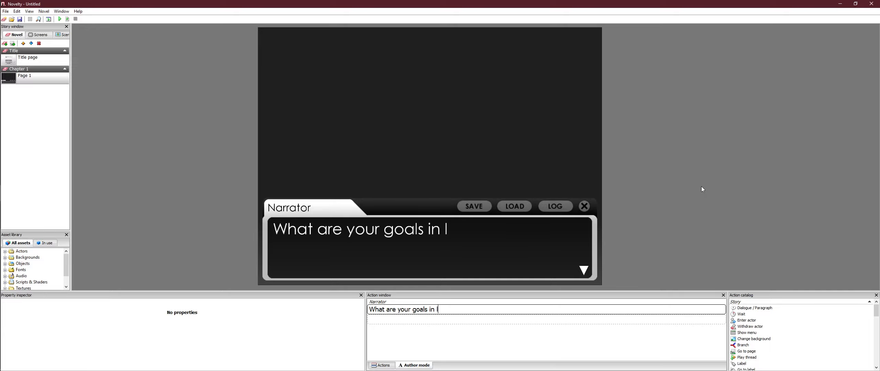
text(ife?)
click(482, 345)
Step: Show Page 1 as an action list and add a Get user input action after the narrator's dialogue
click(385, 365)
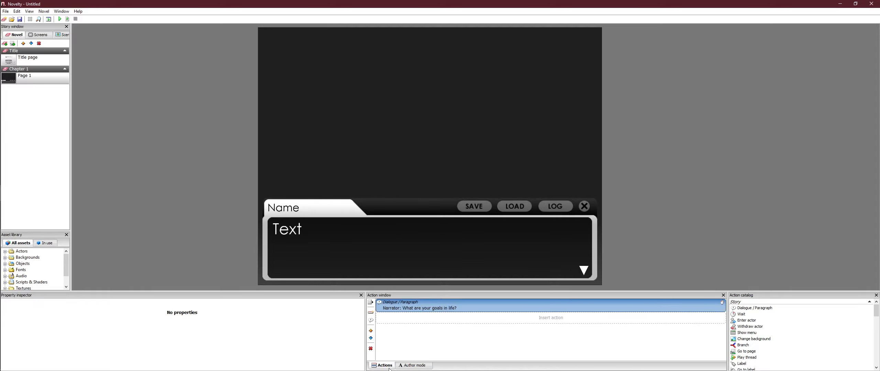
click(413, 366)
click(383, 365)
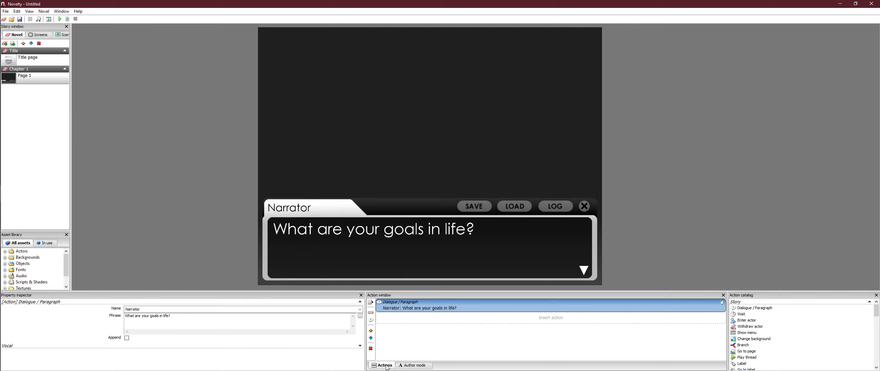
right_click(466, 321)
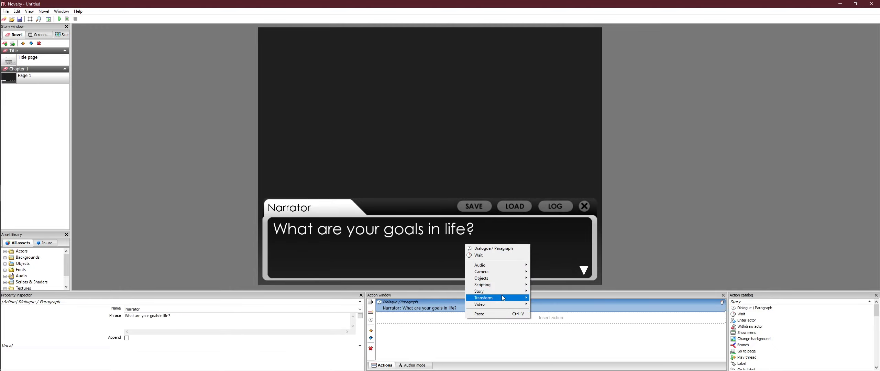
mouse_move(499, 286)
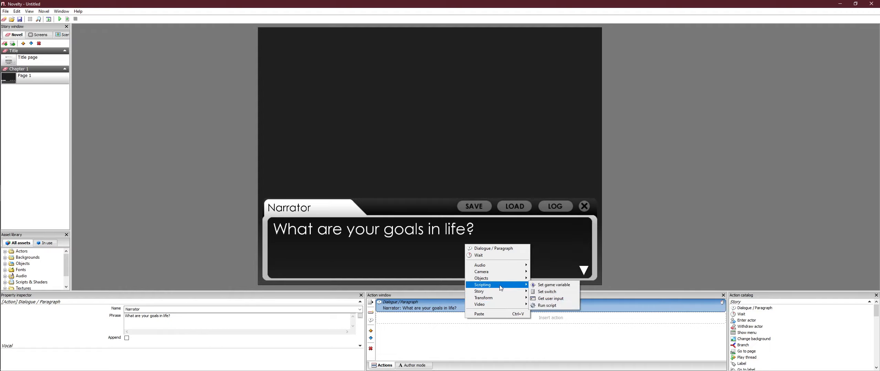
click(557, 298)
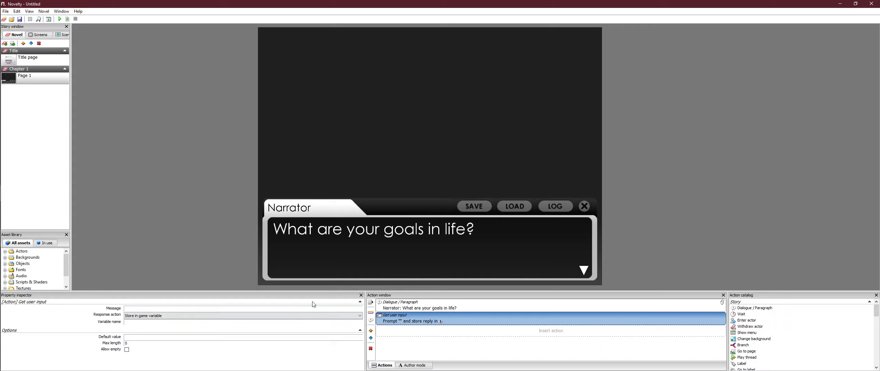
click(287, 309)
text(What are your goals in life)
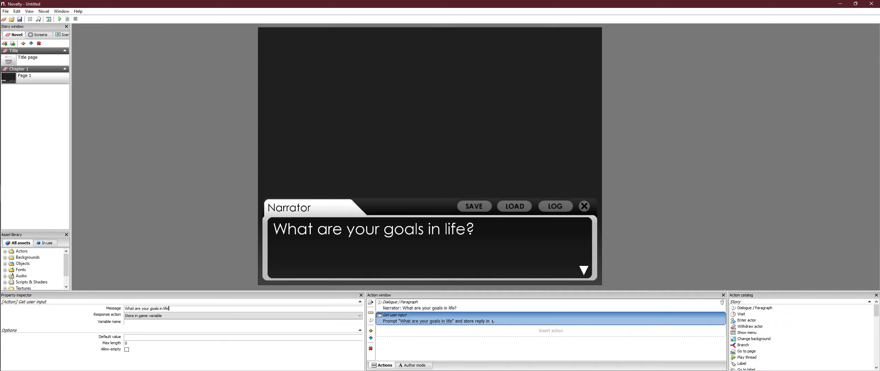
text(?)
key(BackSpace)
key(BackSpace)
key(BackSpace)
key(BackSpace)
key(BackSpace)
key(BackSpace)
key(BackSpace)
key(BackSpace)
key(BackSpace)
key(BackSpace)
key(BackSpace)
key(BackSpace)
key(BackSpace)
key(BackSpace)
key(BackSpace)
key(BackSpace)
key(BackSpace)
key(BackSpace)
key(BackSpace)
key(BackSpace)
Step: Set the user input action's message to "Type your answer here..."
text(Ty)
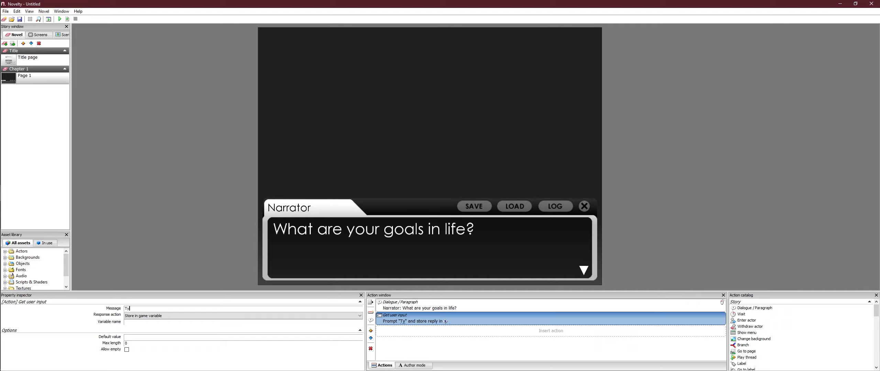
text(pe your answer here...)
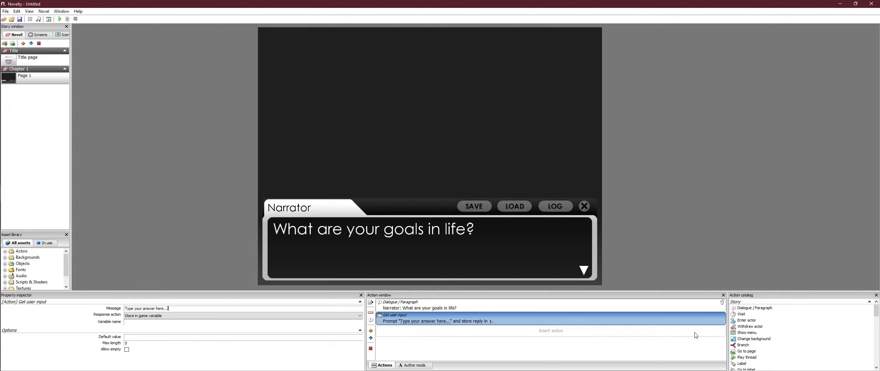
Step: Store the user's reply in a game variable named "goals"
click(239, 314)
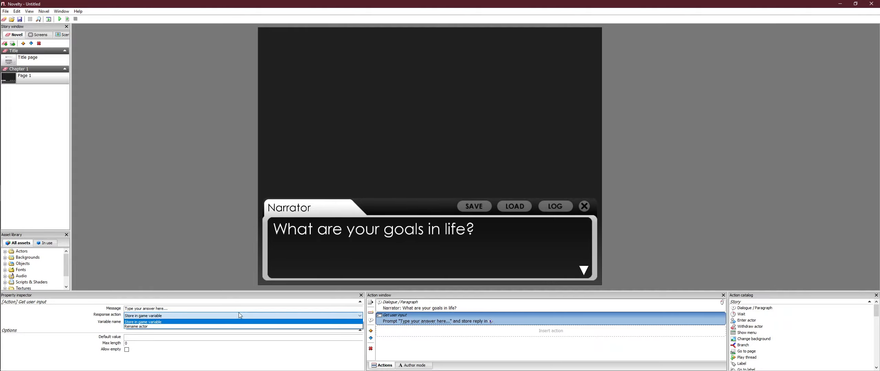
click(193, 321)
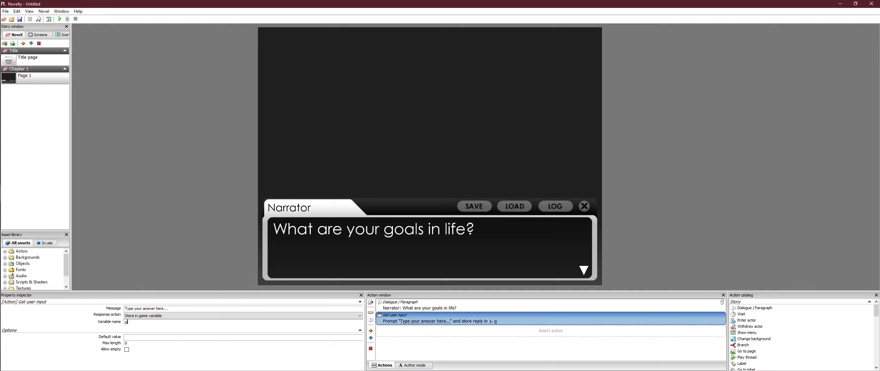
text(oals)
click(440, 139)
Step: Create a text object on Page 1 and place it in the page's upper-left corner
right_click(480, 138)
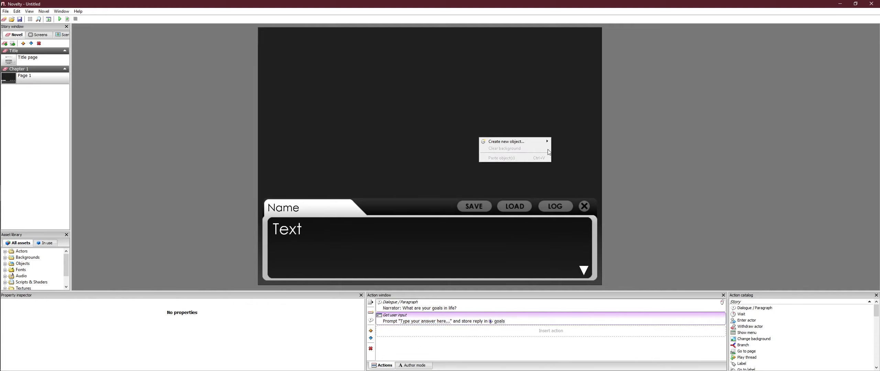
mouse_move(511, 142)
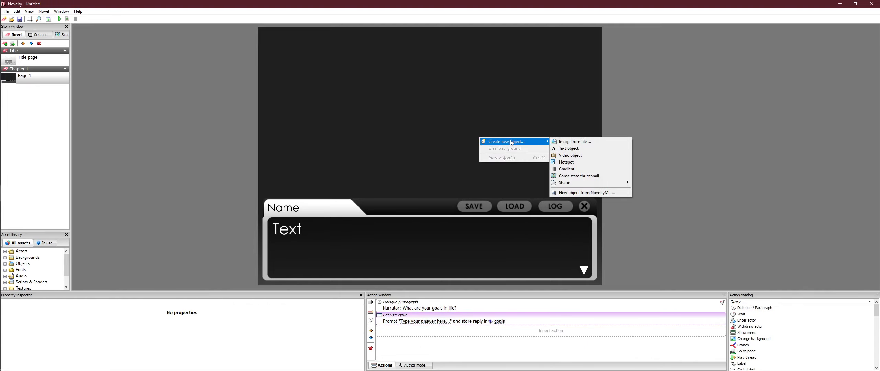
click(593, 145)
drag(536, 150, 318, 43)
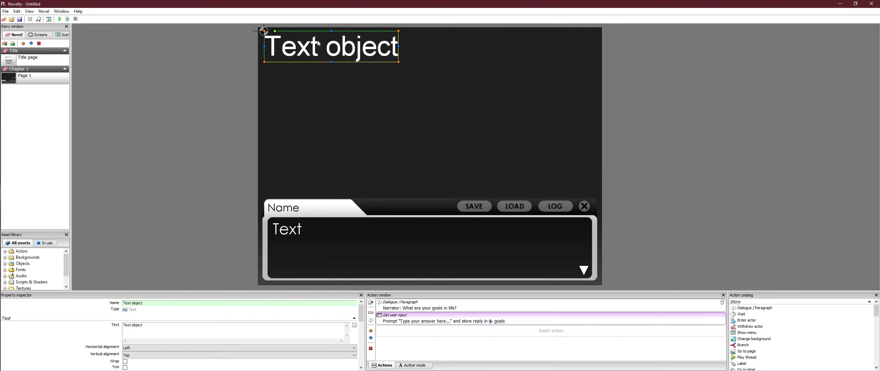
Step: Shrink the text object to less than half its size, keeping it in the page's upper-left corner
right_click(320, 45)
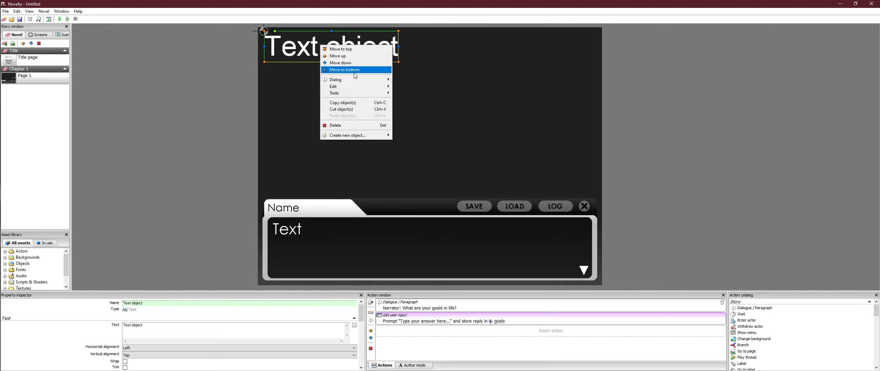
click(410, 55)
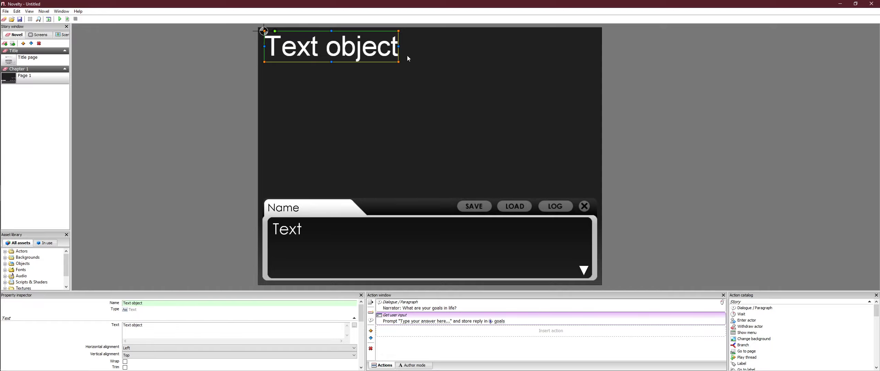
drag(399, 64, 320, 40)
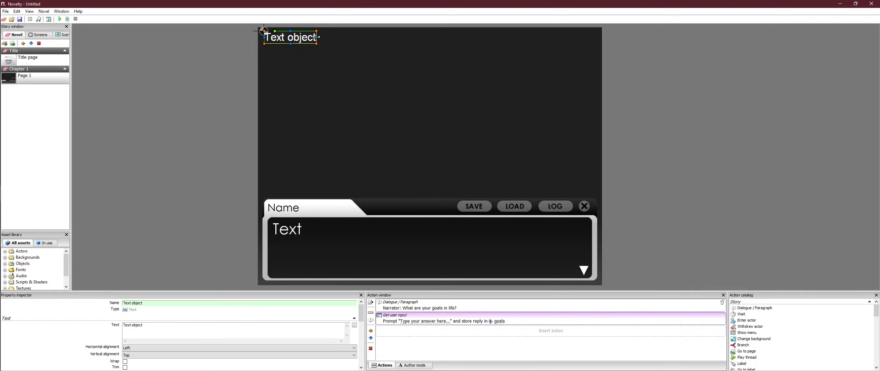
Step: Try stretching the text object across the page's width and shifting it slightly, and undo these changes
drag(316, 37, 604, 43)
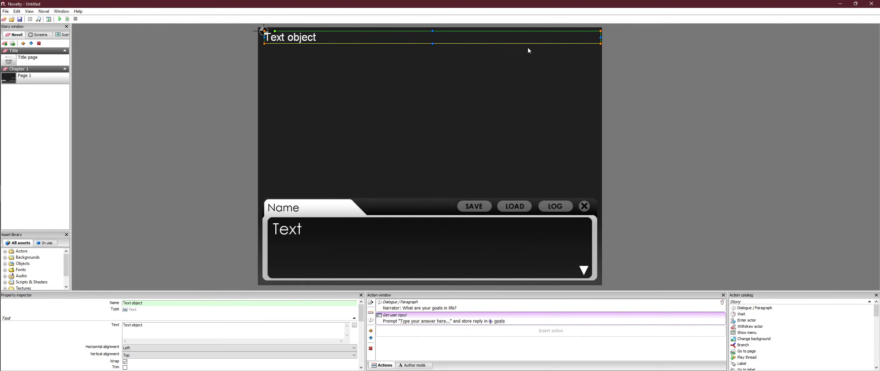
drag(602, 35, 598, 40)
drag(447, 40, 441, 41)
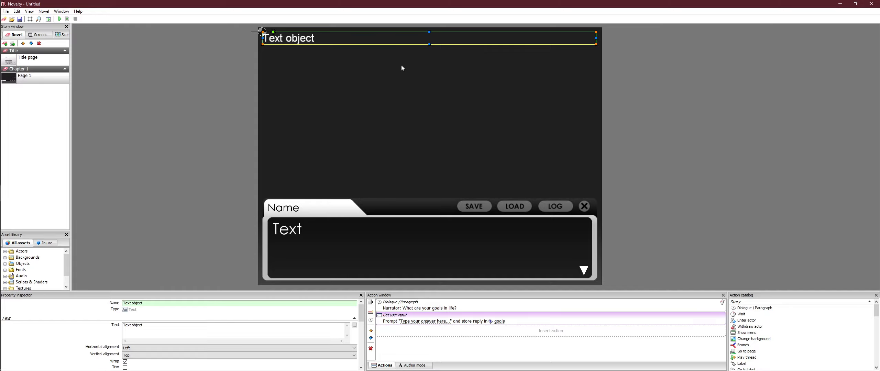
key(ctrl+z)
key(ctrl+z)
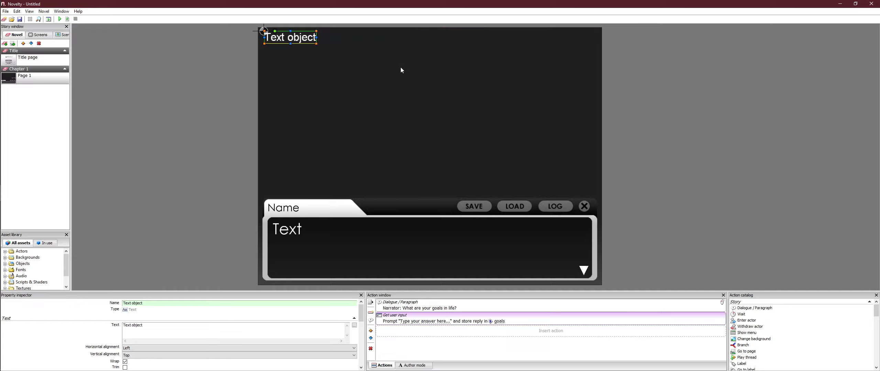
right_click(278, 36)
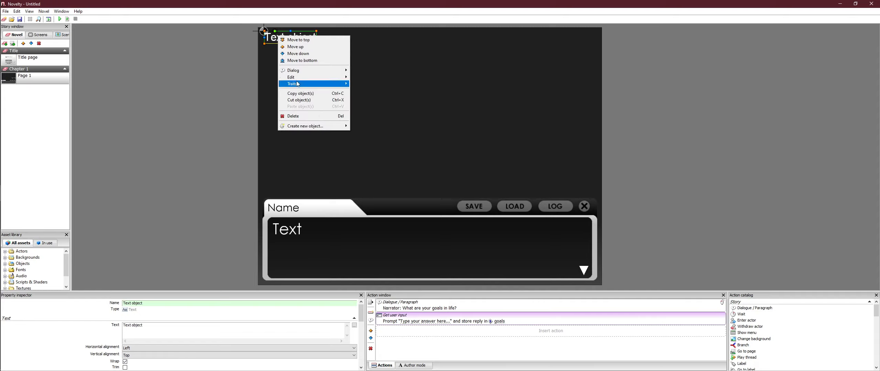
mouse_move(334, 79)
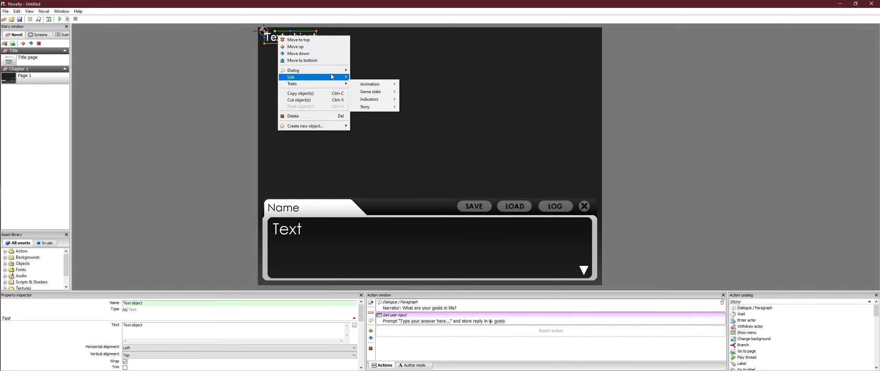
click(364, 59)
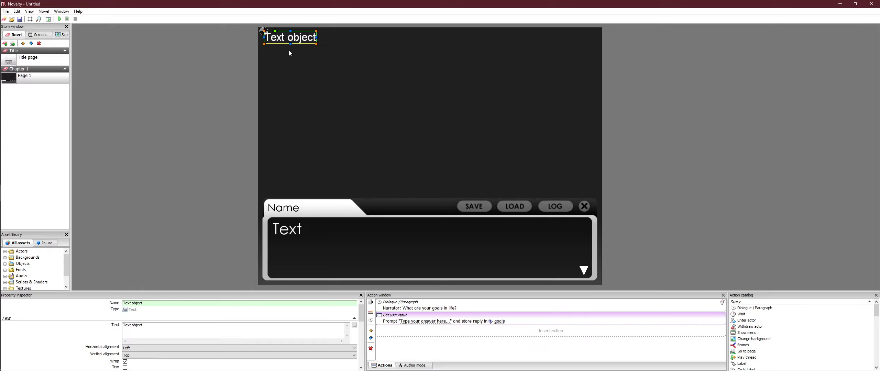
Step: Stretch the text object along the page's top edge to nearly the full page width
drag(315, 43, 597, 49)
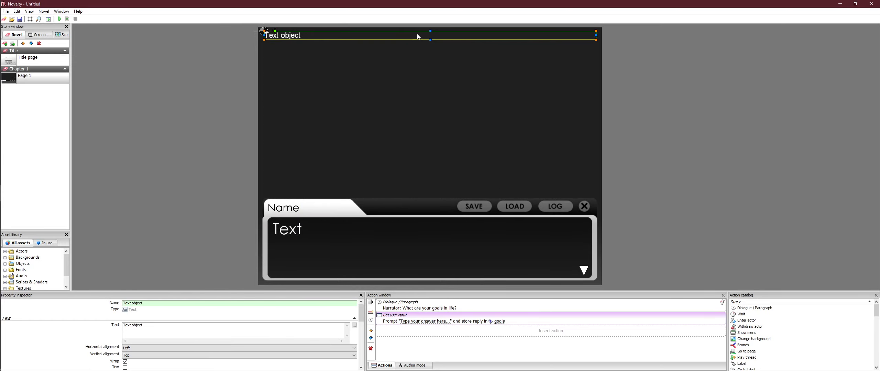
Step: Extend the text object down to just above the dialogue box and center its text horizontally and vertically
drag(430, 40, 431, 194)
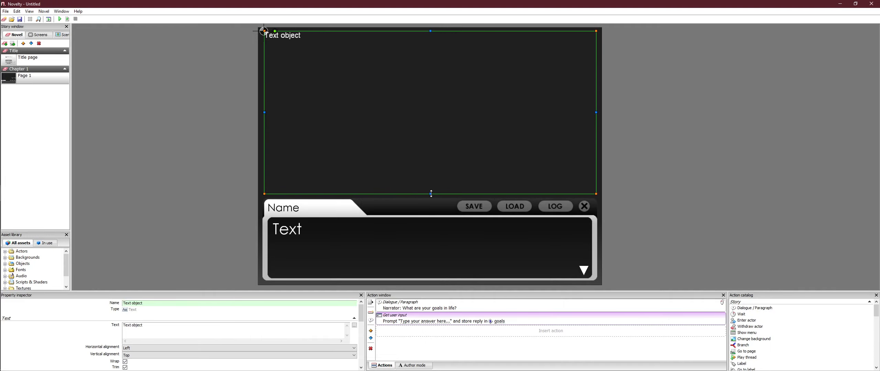
right_click(380, 174)
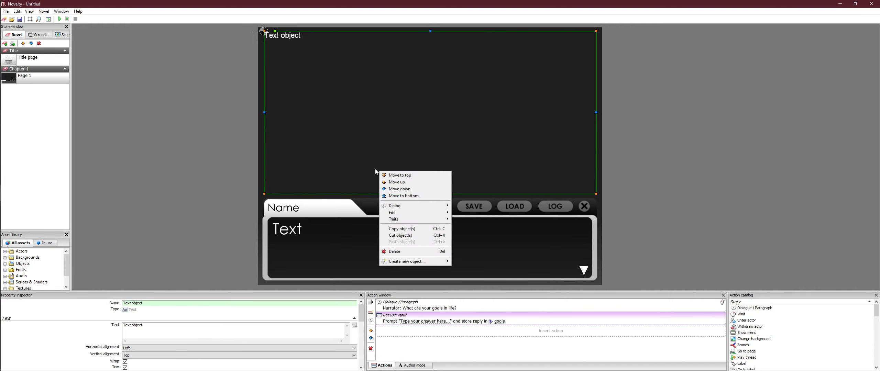
key(Escape)
click(220, 348)
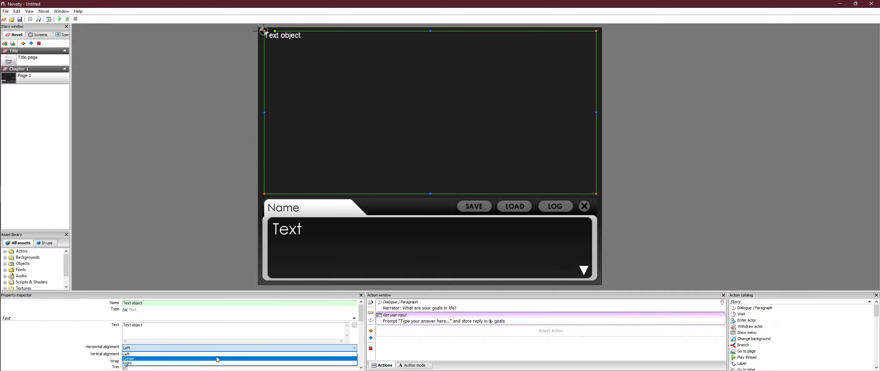
click(220, 354)
click(219, 355)
click(217, 345)
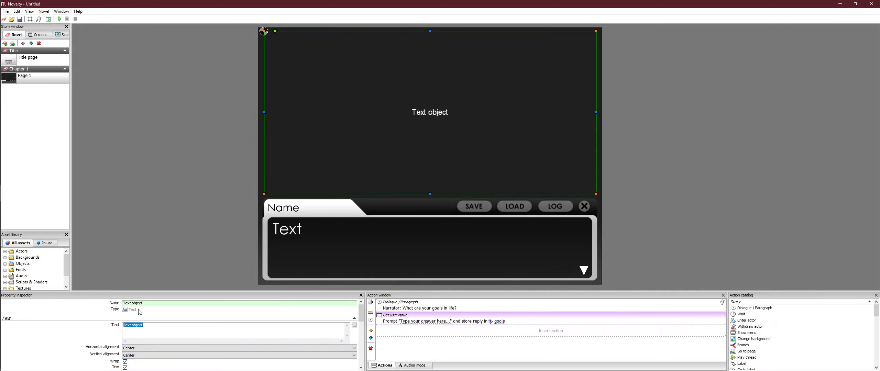
Step: Rename the text object "User Input" and set its text to [$goals]
drag(143, 303, 114, 303)
text(User Input)
key(Tab)
key(BackSpace)
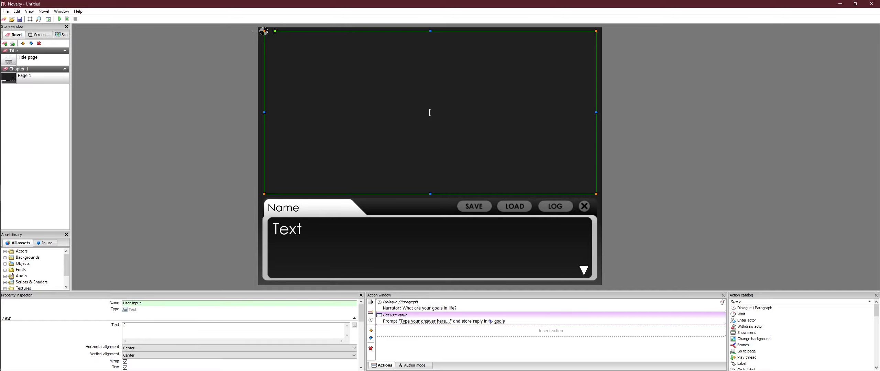
text($goals)
text(])
click(639, 115)
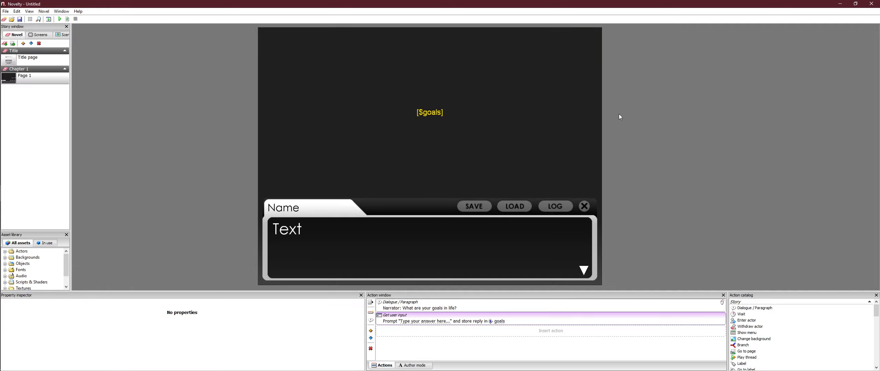
Step: Add the dialogue line "Good answer." after the user input action
click(414, 365)
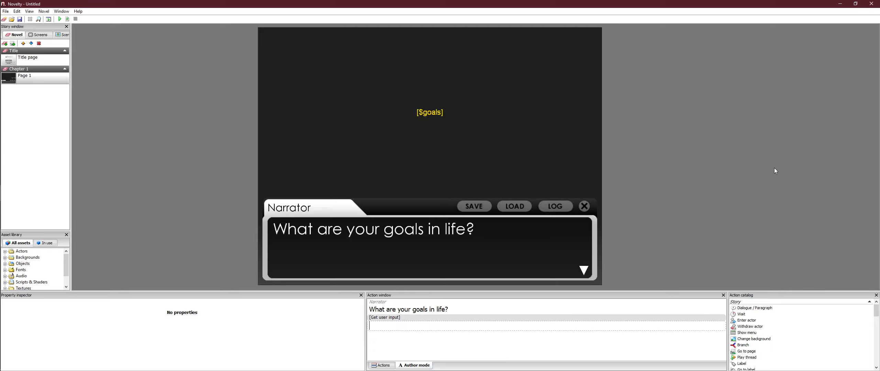
text(Good a)
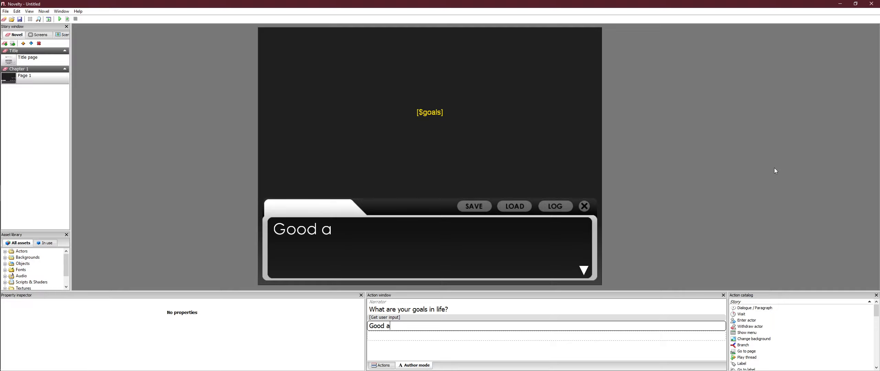
text(nswer.)
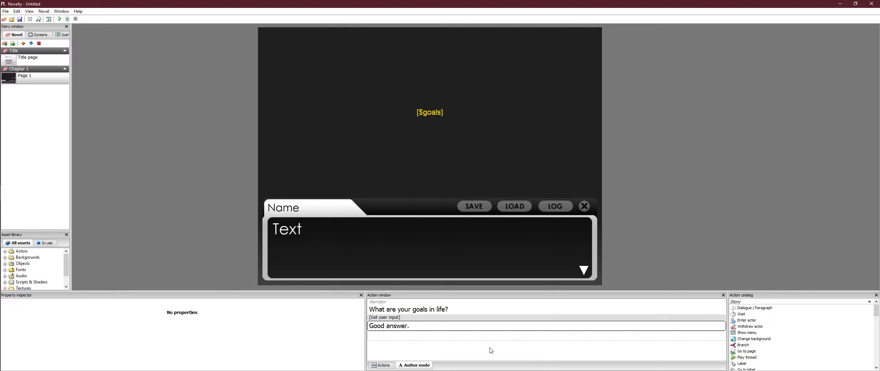
click(382, 365)
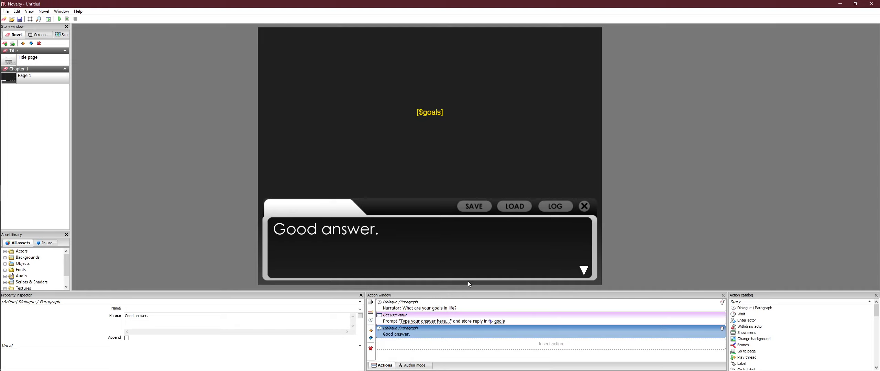
Step: Test-play the novel from Page 1, answering the goals prompt with a random string of letters repeated twice
click(441, 310)
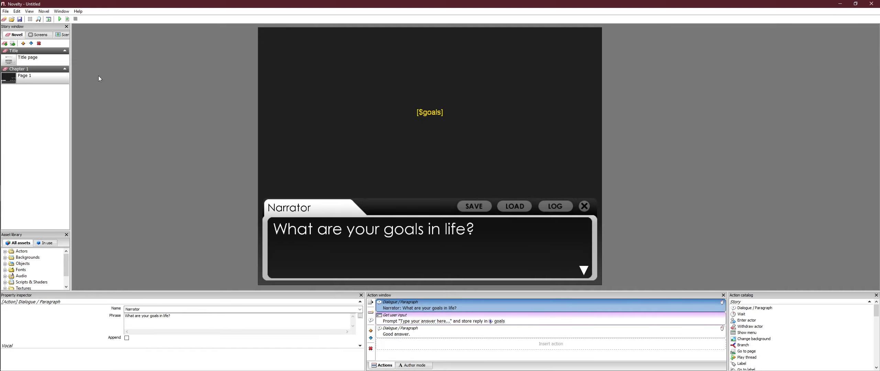
click(68, 20)
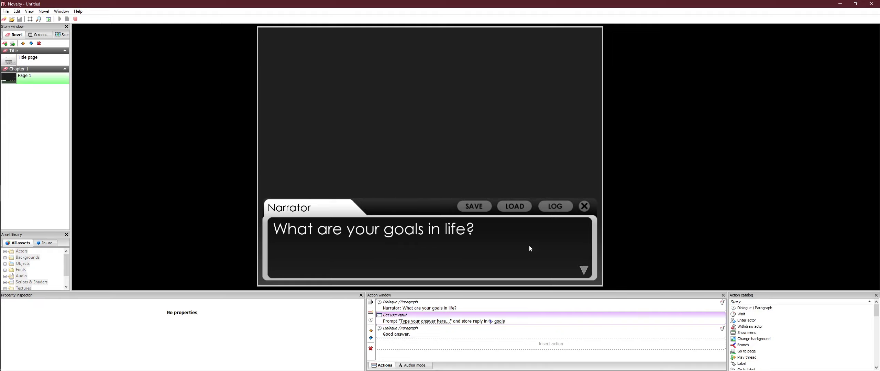
click(530, 245)
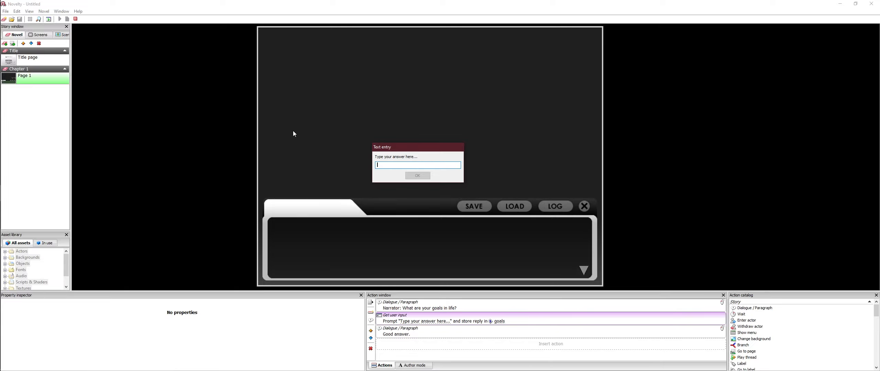
text(aepfioerjfoakdfoaeirjfeaorifj)
key(ctrl+a)
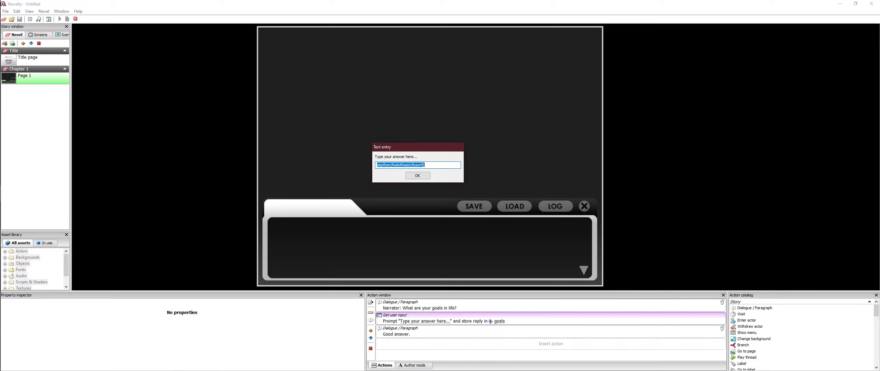
key(ctrl+c)
key(End)
key(ctrl+v)
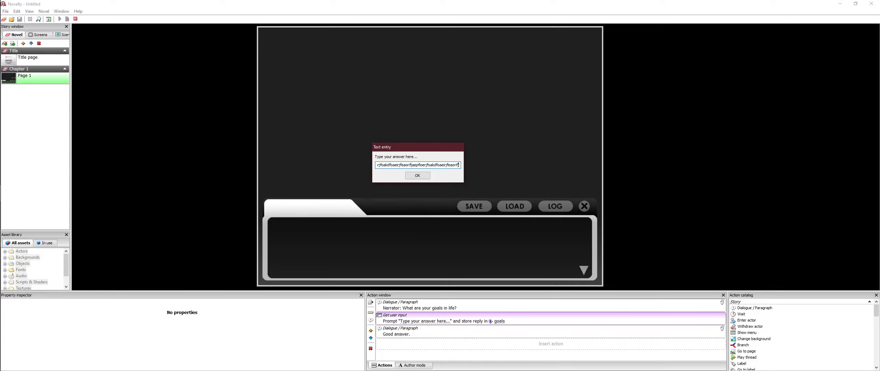
click(417, 175)
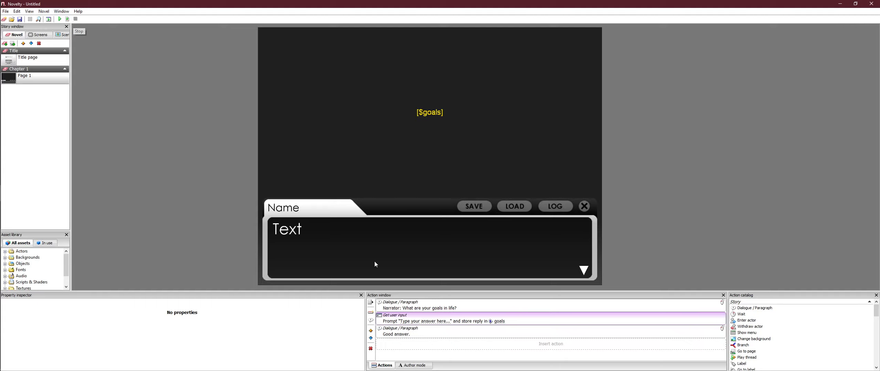
Step: Shrink the [$goals] text object to a small box of roughly a third of the page width in the upper-left area
click(516, 160)
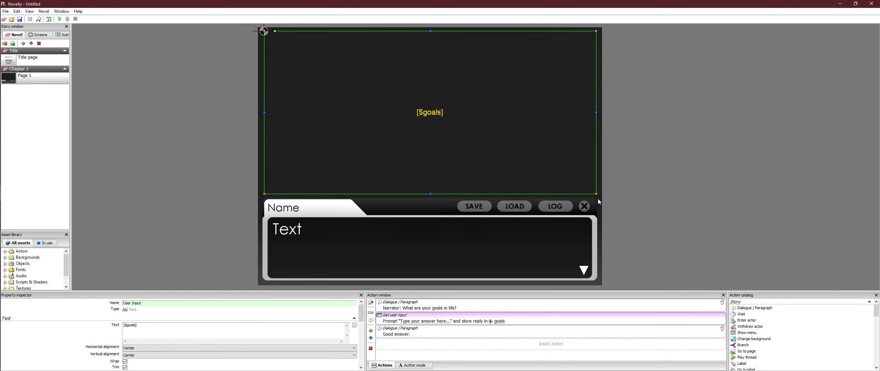
drag(597, 196, 587, 158)
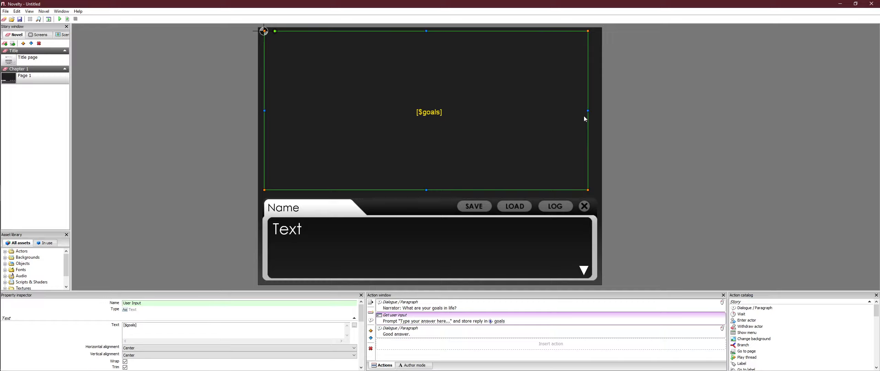
drag(587, 111, 390, 118)
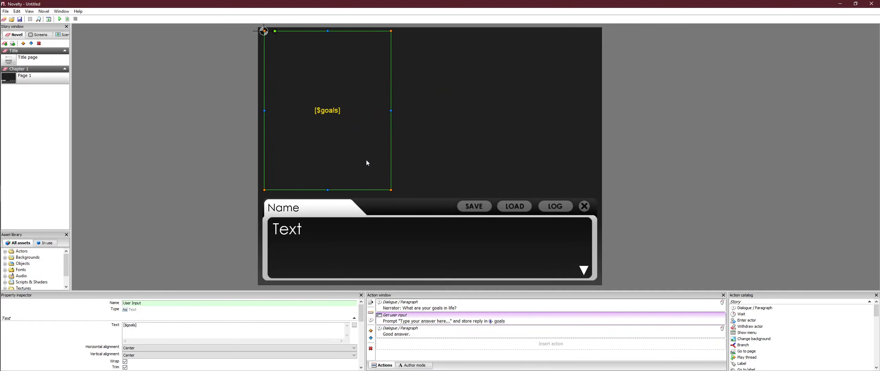
drag(332, 190, 333, 87)
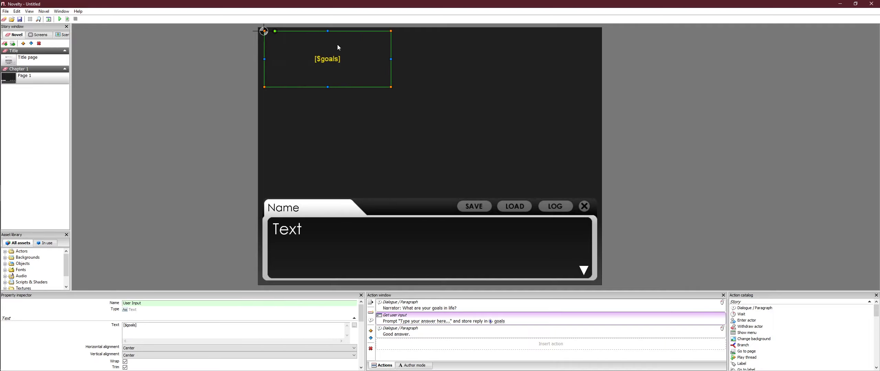
Step: Duplicate the [$goals] text object and place the copy below the original
click(367, 98)
click(376, 86)
click(401, 116)
click(313, 65)
click(418, 119)
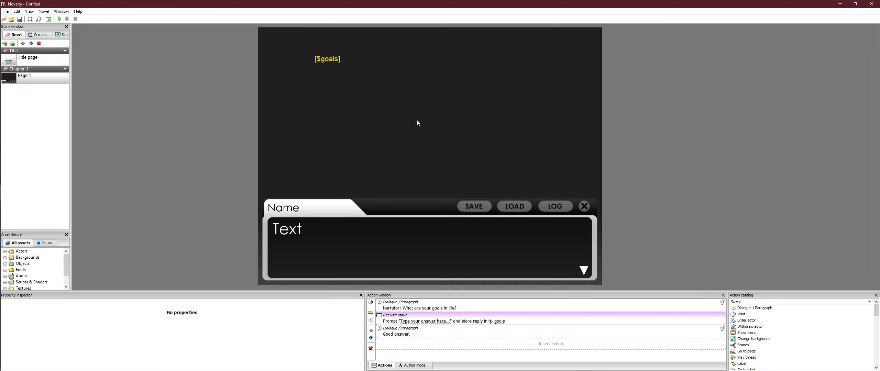
key(ctrl+v)
drag(345, 80, 363, 139)
click(342, 64)
click(335, 120)
click(335, 63)
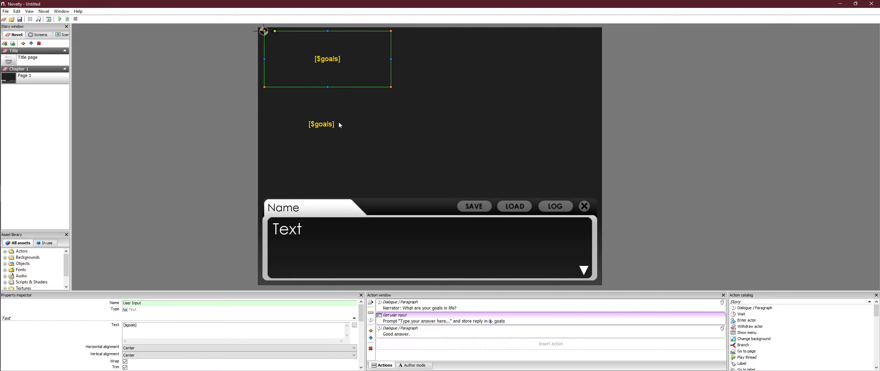
click(338, 123)
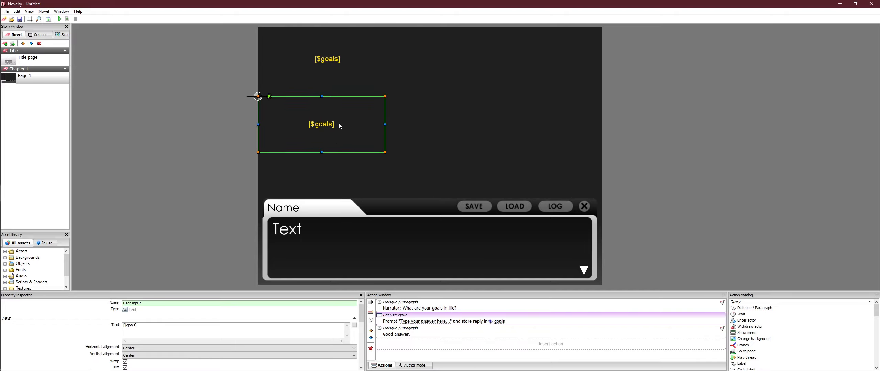
Step: Move the original text object into the page's upper-left corner and the copy directly beneath it, flush with the page's left edge
click(326, 63)
drag(339, 61, 335, 62)
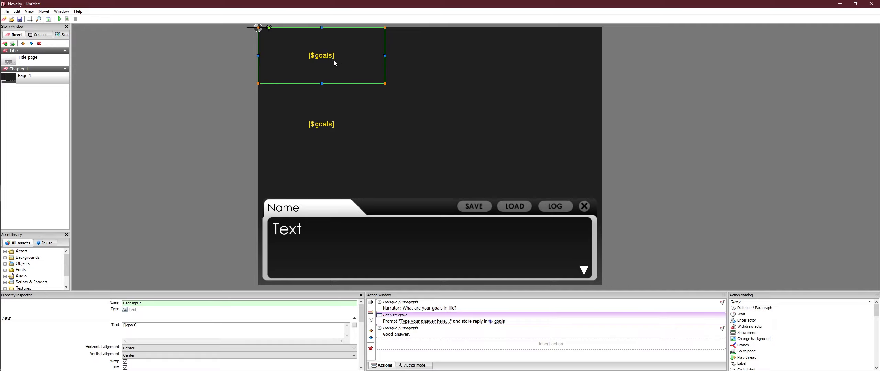
click(335, 126)
mouse_move(324, 127)
mouse_down()
mouse_move(324, 105)
mouse_move(324, 115)
mouse_up()
click(330, 37)
click(324, 114)
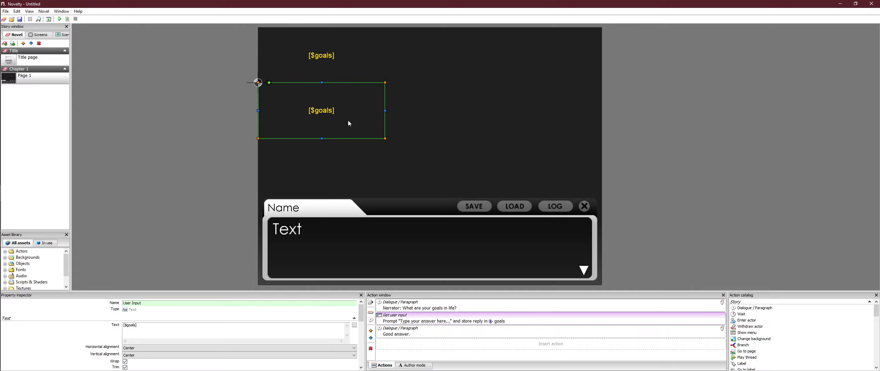
drag(438, 123, 404, 103)
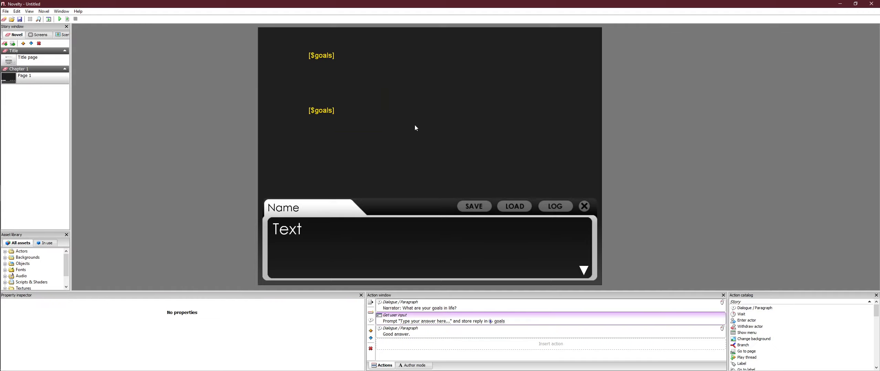
click(344, 122)
click(331, 68)
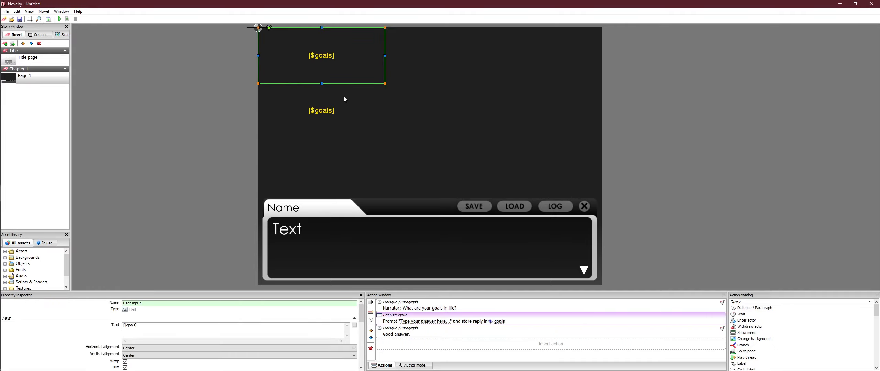
click(340, 109)
click(337, 65)
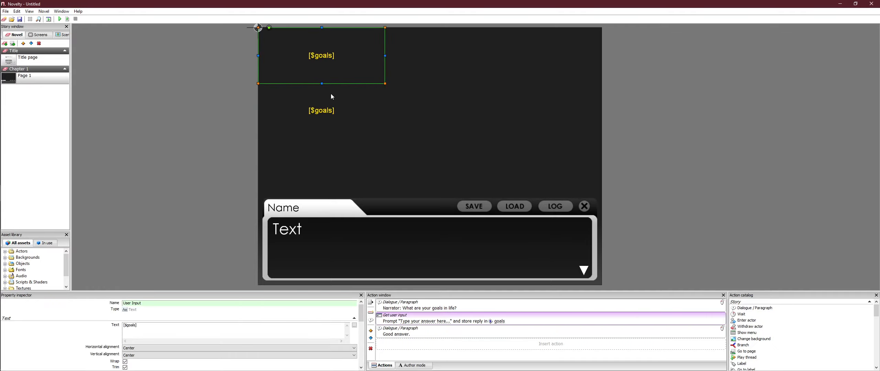
Step: Change the lower text object's text to [$flowers]
click(326, 111)
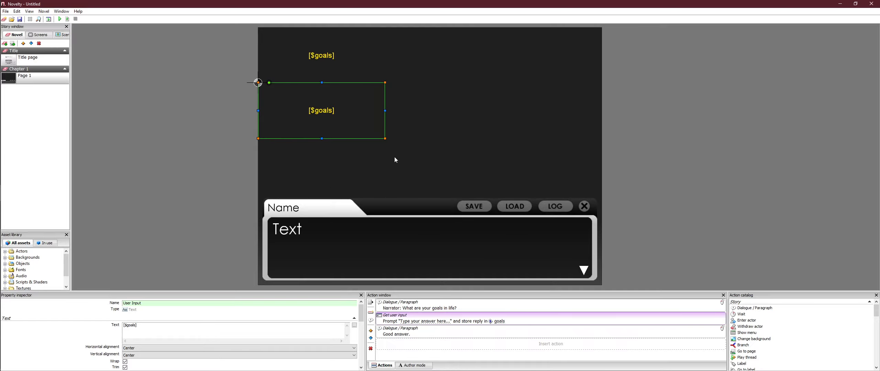
click(157, 327)
triple_click(131, 325)
text([$flowers])
click(517, 342)
Step: Add the dialogue line "What's your answer this time?" after "Good answer."
click(465, 332)
click(462, 320)
click(455, 333)
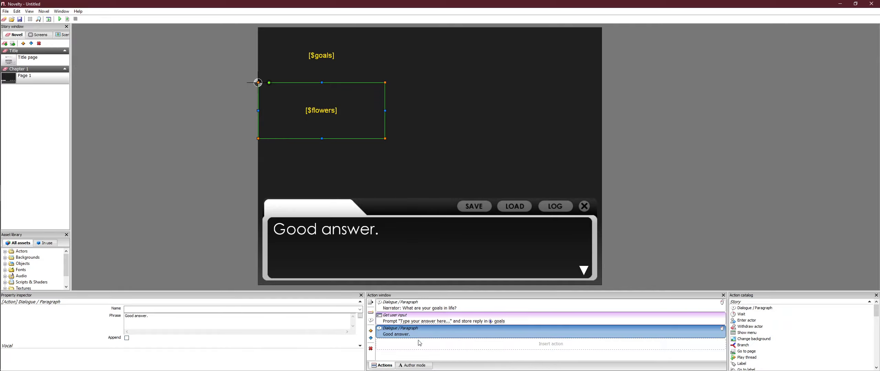
click(417, 364)
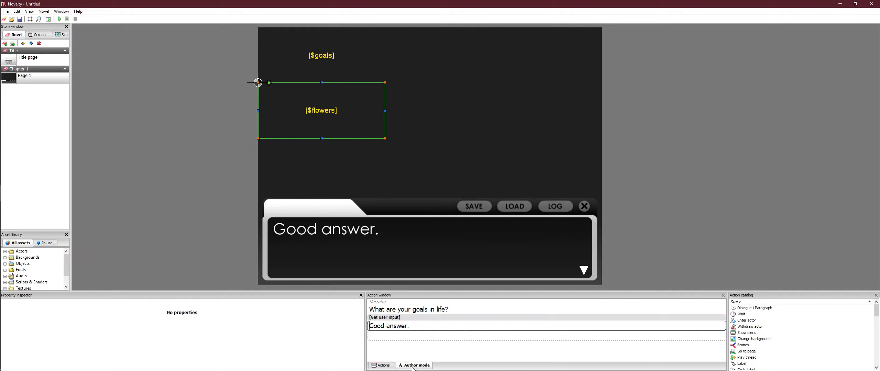
click(417, 337)
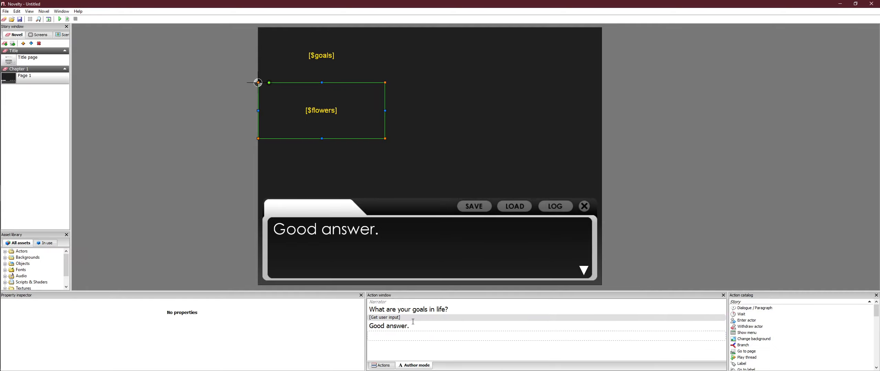
text(WHat)
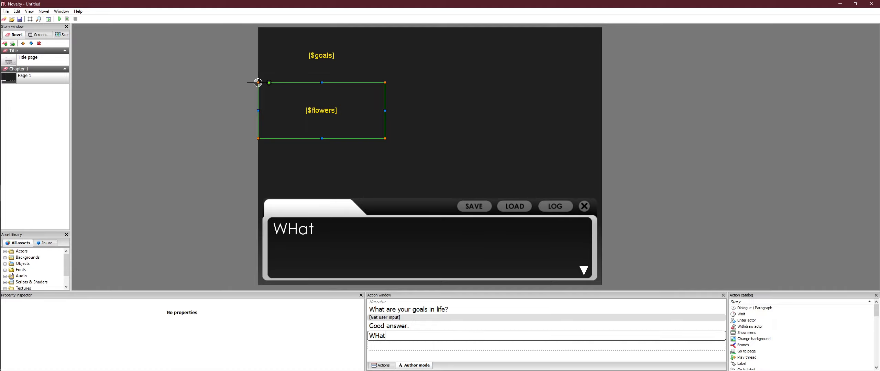
key(BackSpace)
key(BackSpace)
key(BackSpace)
text(hat's you)
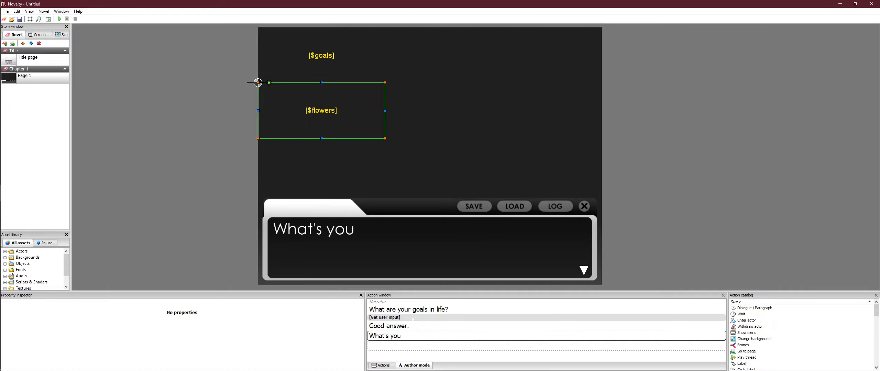
text(r answe ths)
key(BackSpace)
key(BackSpace)
key(BackSpace)
key(BackSpace)
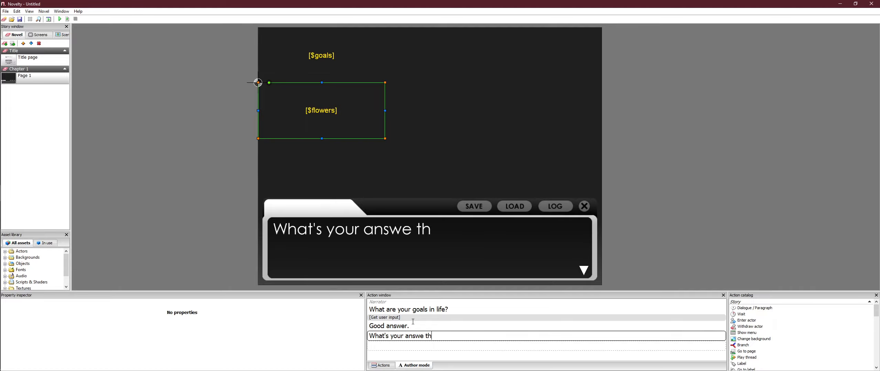
text(r this time?)
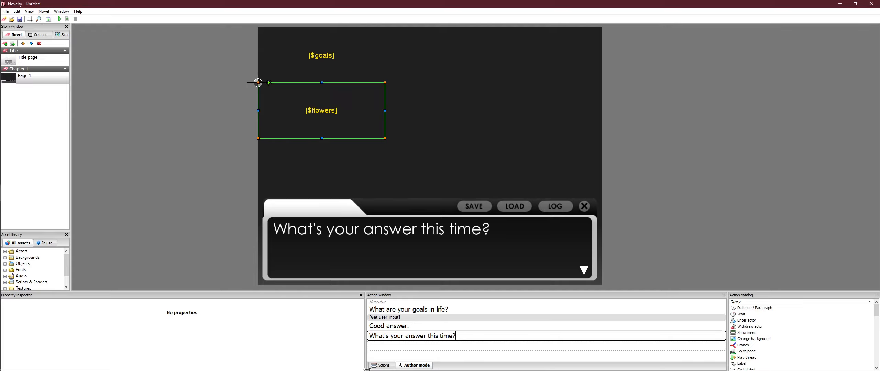
Step: Add a Get user input action after the "What's your answer this time?" dialogue in the action list
click(384, 366)
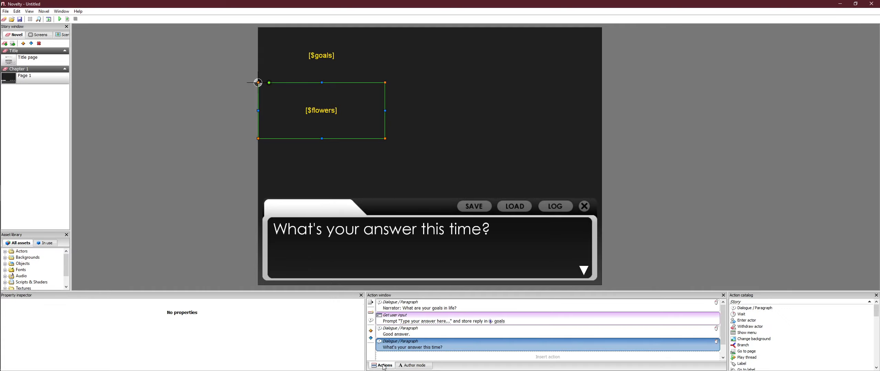
right_click(399, 350)
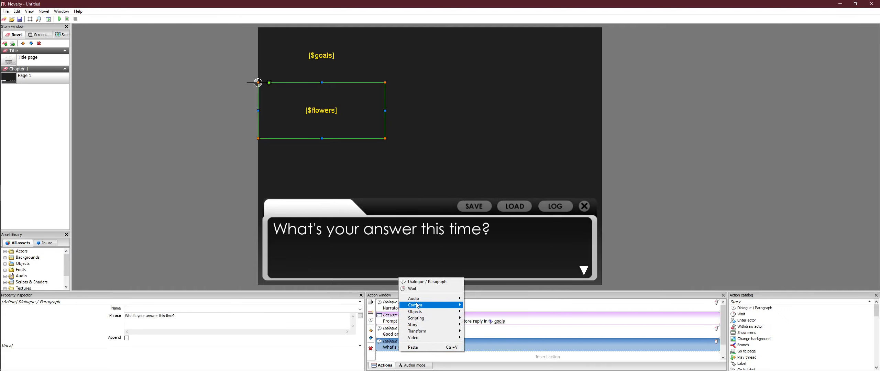
mouse_move(429, 313)
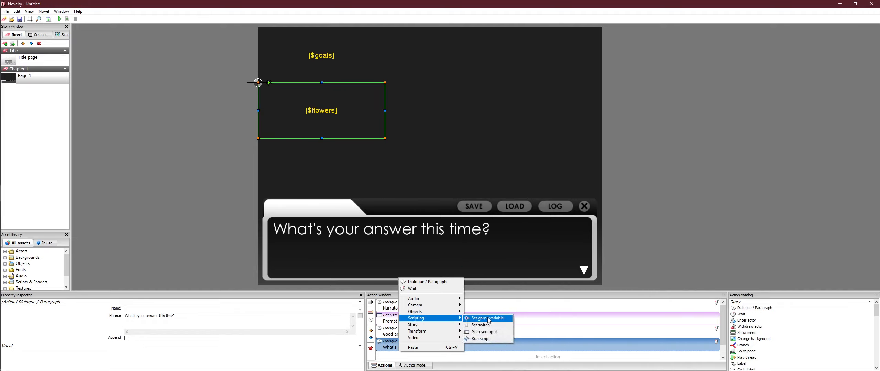
click(485, 332)
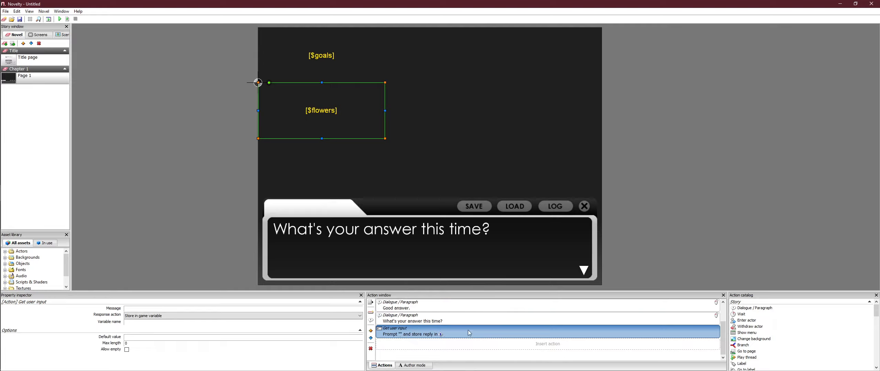
Step: Set the new input action's message to "Type in some flowers!" and its variable name to flowers
click(137, 311)
text(Type in some flowers!)
click(158, 322)
text(flowers)
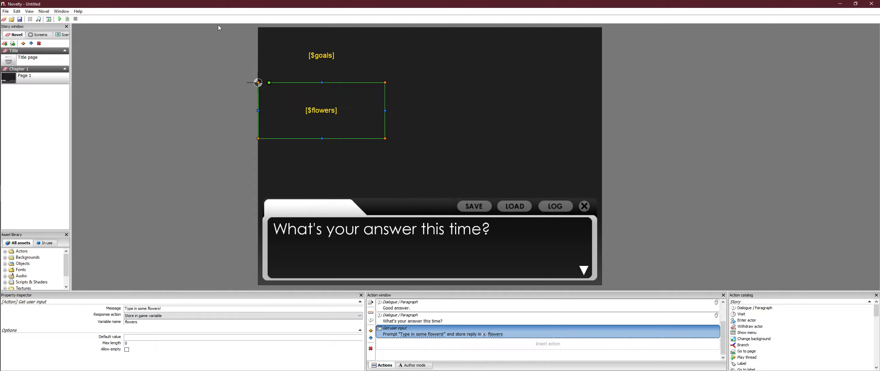
Step: Preview the page and answer the goals prompt with "oaiejfnaeonveotrigvhnlakjfweoijfref"
click(815, 123)
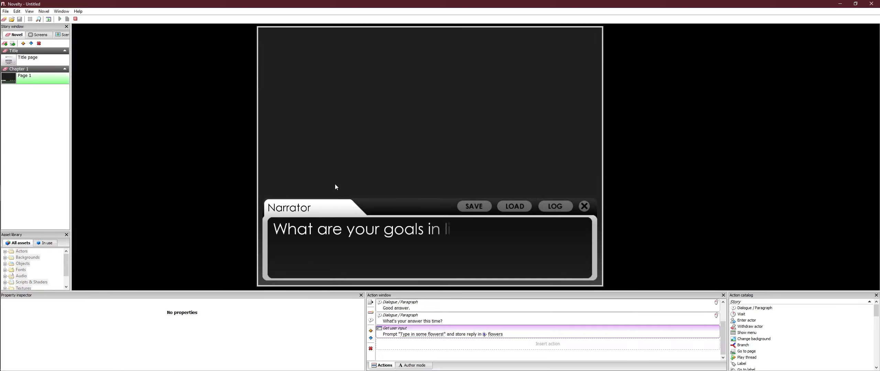
click(372, 122)
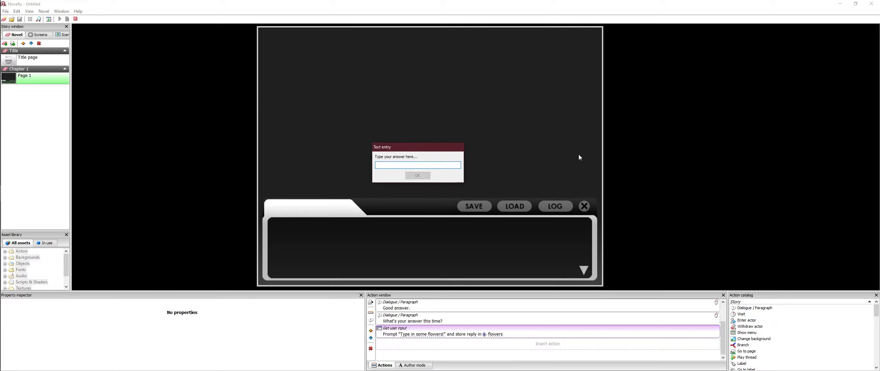
key(ctrl+v)
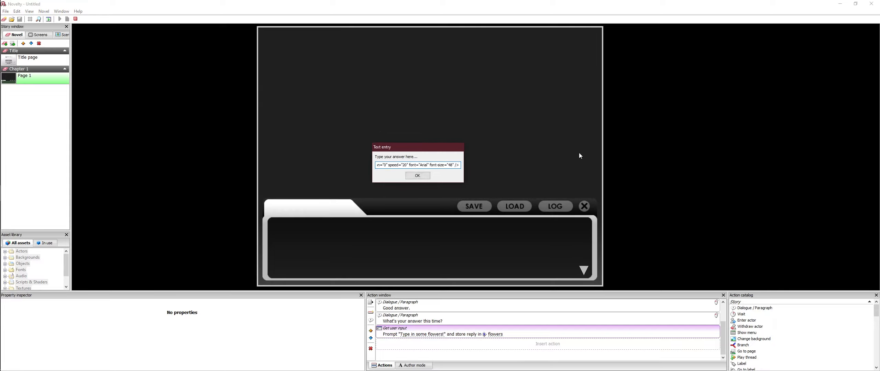
key(ctrl+a)
key(BackSpace)
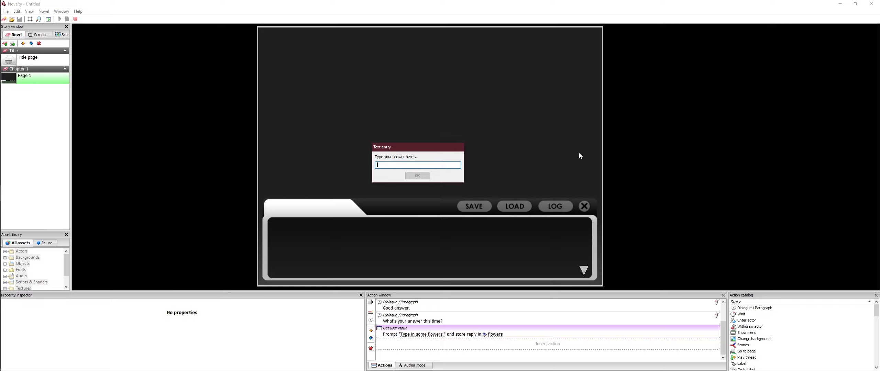
text(oaiejfnaeonveotrigvhnlakjfweoijfref)
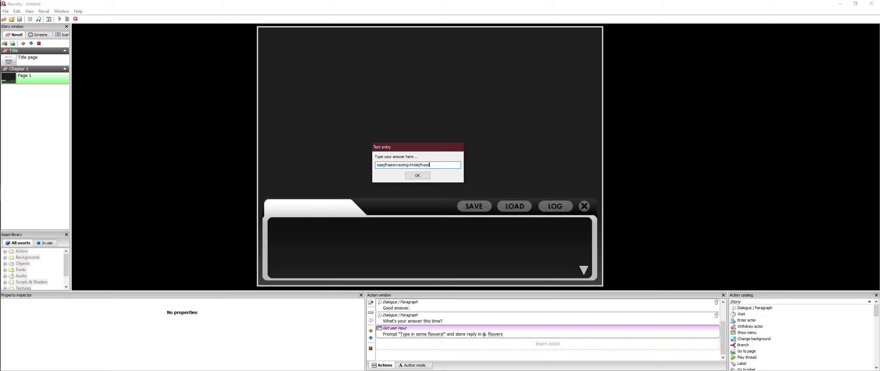
click(423, 176)
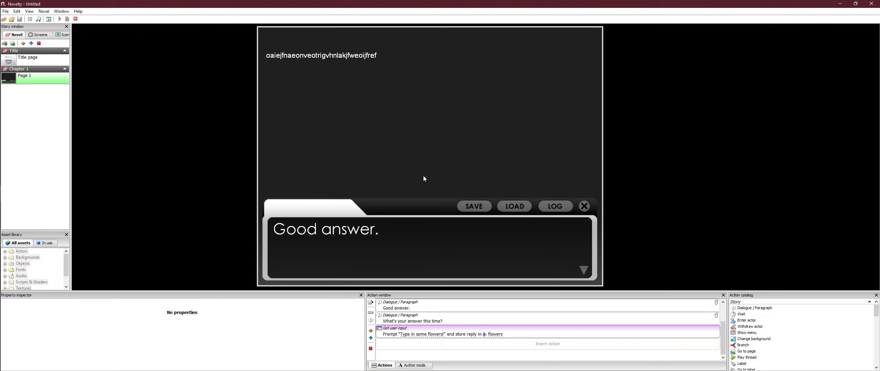
Step: Advance the preview through both dialogue lines and answer the flowers prompt with a long string of random characters
click(561, 123)
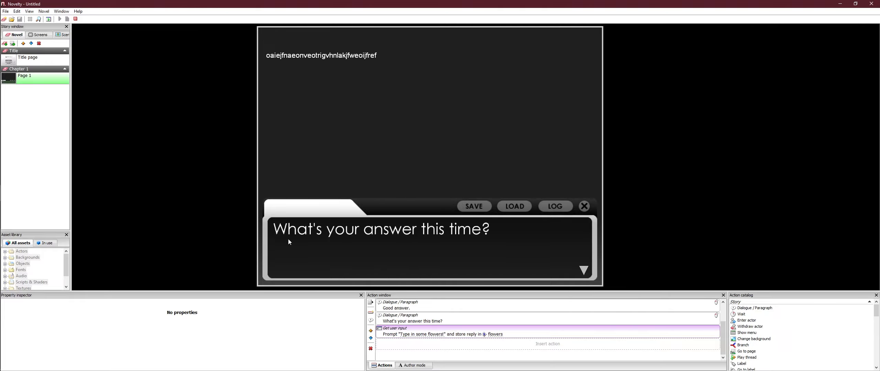
click(612, 123)
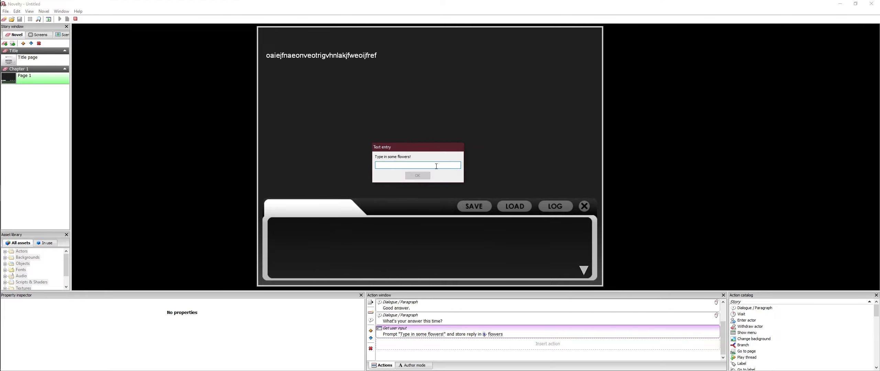
text(oeirjfoeirjfa;osdkcpoijbhrlotkmgpaoijefoleaqrkmf;oaifhjvgoeirthgolakermgao;euirfhtregaref)
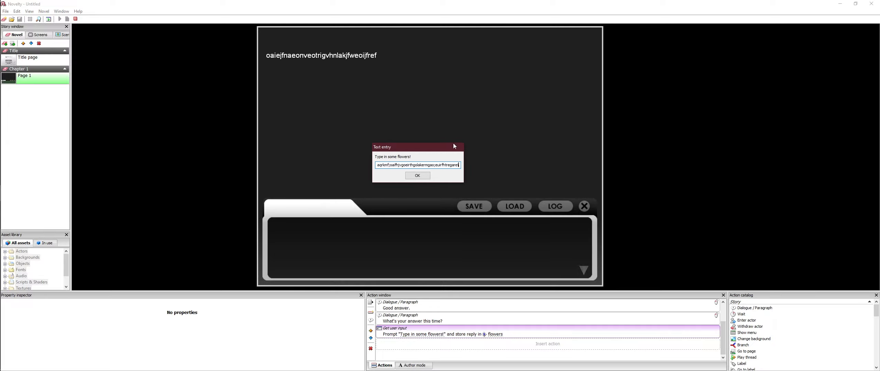
click(417, 176)
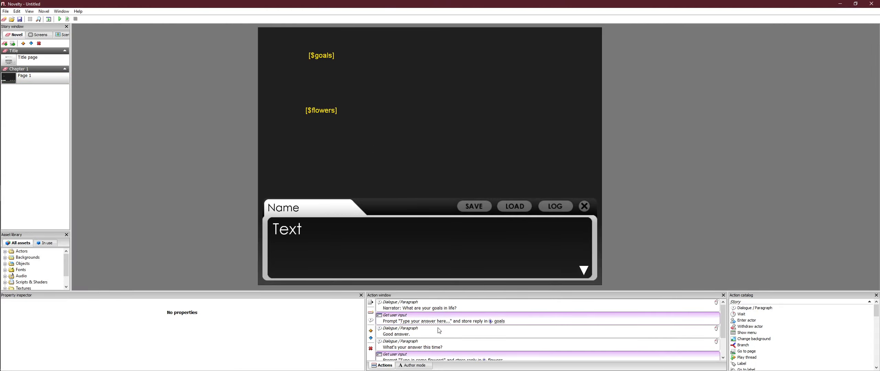
Step: Add a Wait action after the flowers input action and set it to wait Forever
scroll(440, 330, down, 2)
click(454, 344)
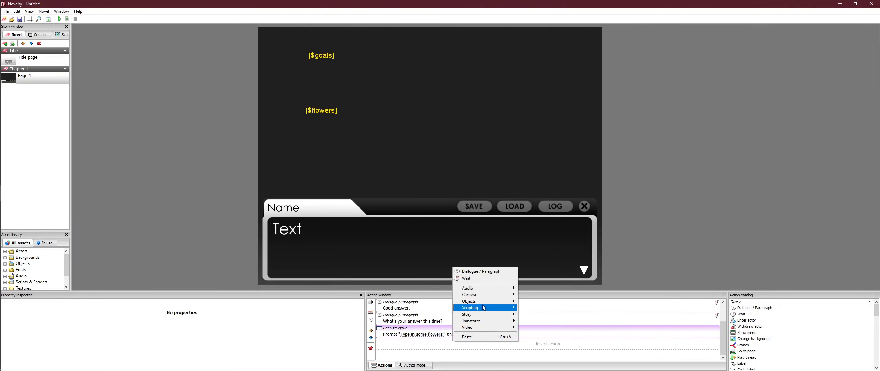
click(485, 279)
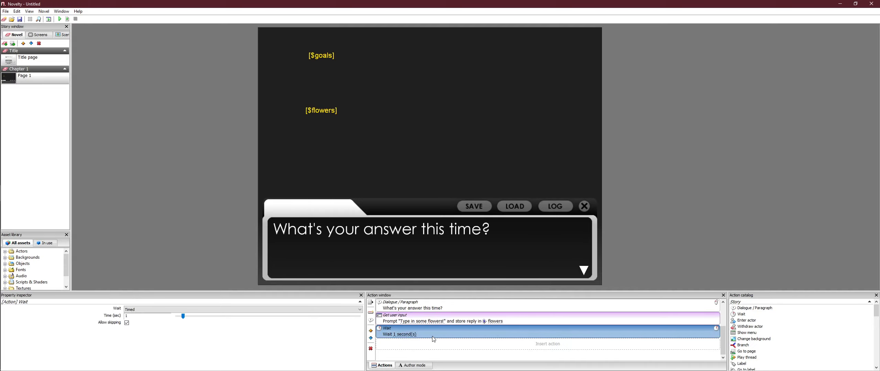
click(282, 311)
click(281, 315)
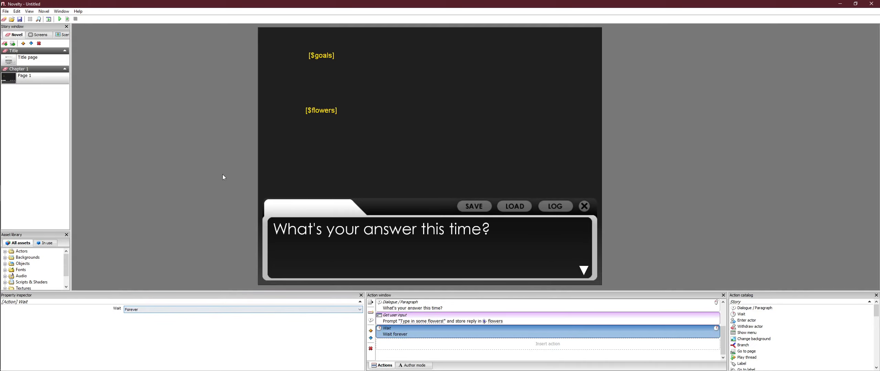
Step: Preview the page again, answer "erfaergatgsgaerf" for goals and "aerfthgroigjalkmelrfiknmtrouighjnalodkmfaerf" for flowers, and stop the preview
click(222, 174)
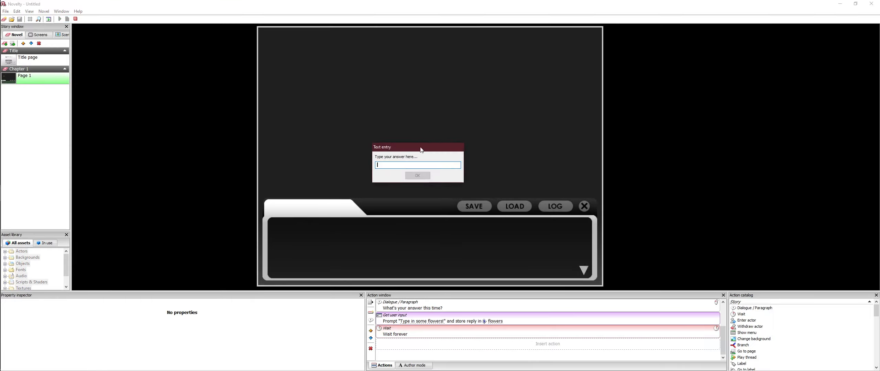
text(erfaergatgsgaerf)
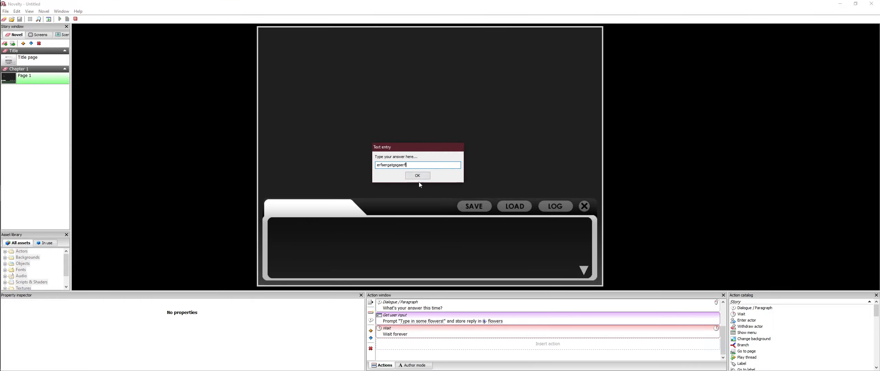
click(417, 175)
click(395, 151)
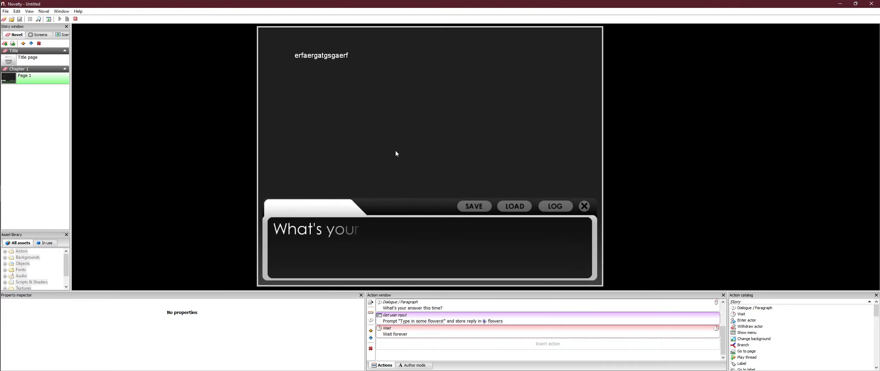
text(aerf)
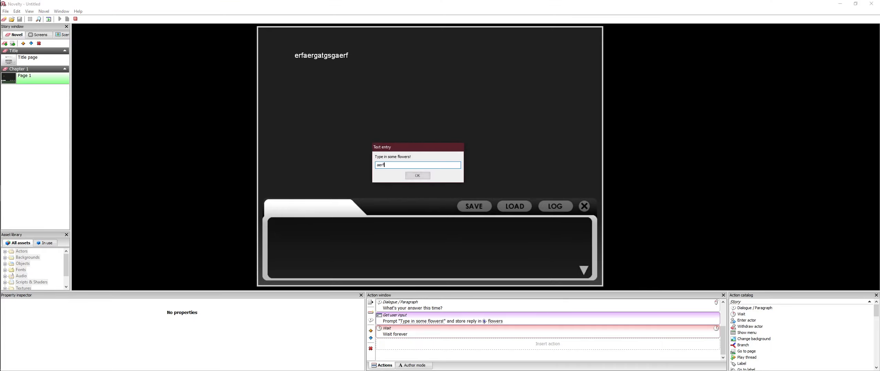
text(thgroigjalkmelrfiknmtrouighjnalodkmfaerf)
click(417, 176)
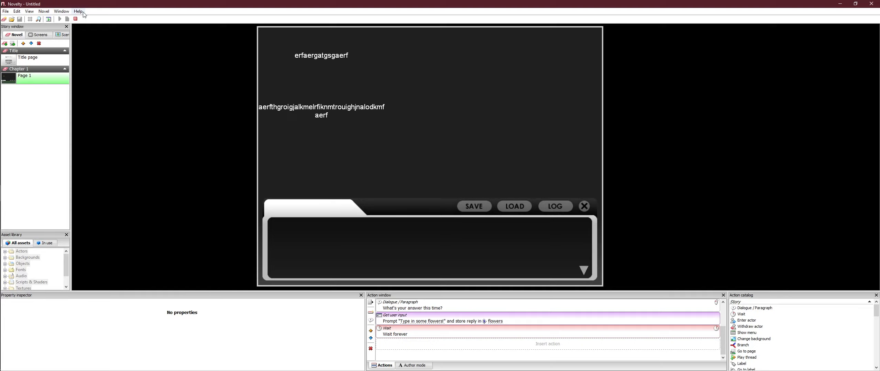
click(76, 19)
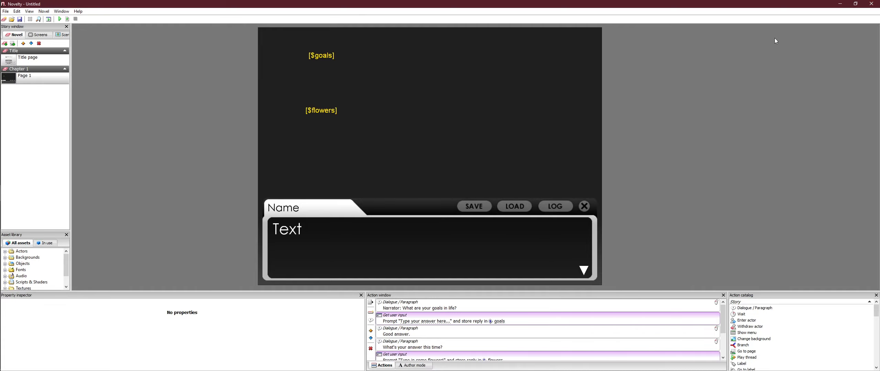
key(alt+Tab)
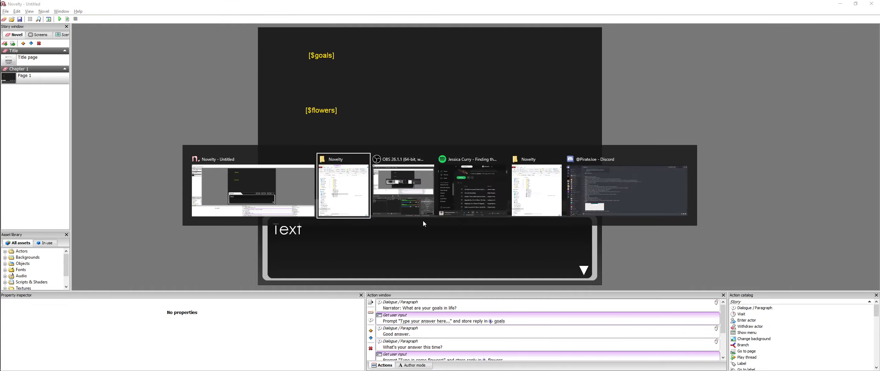